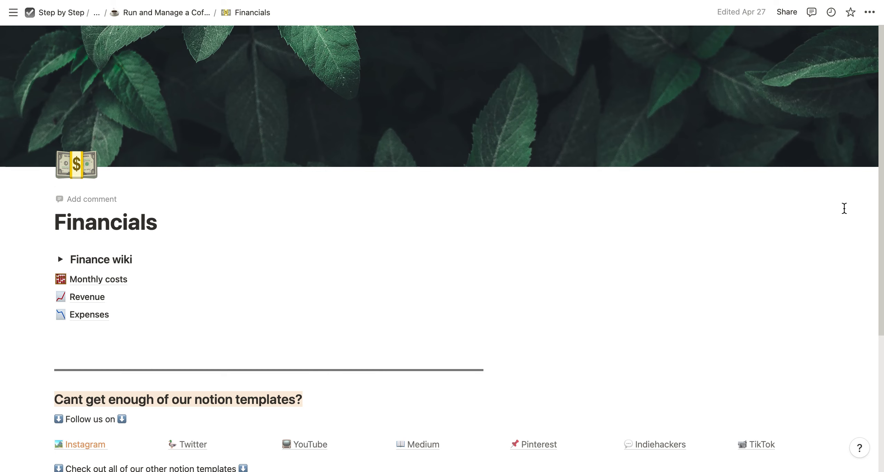
- Scroll down the Financials page to reach its sub-page links
scroll(712, 255, down, 1)
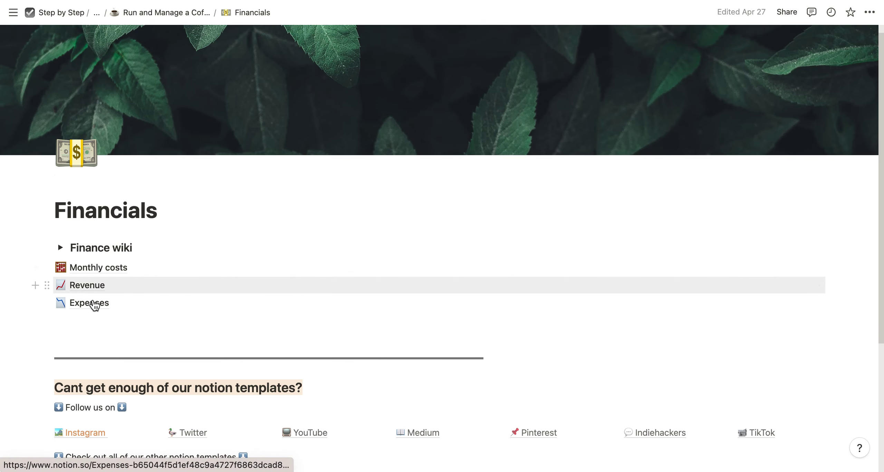
- Open the Monthly costs page and scroll down to its GRID cost calculator
click(109, 270)
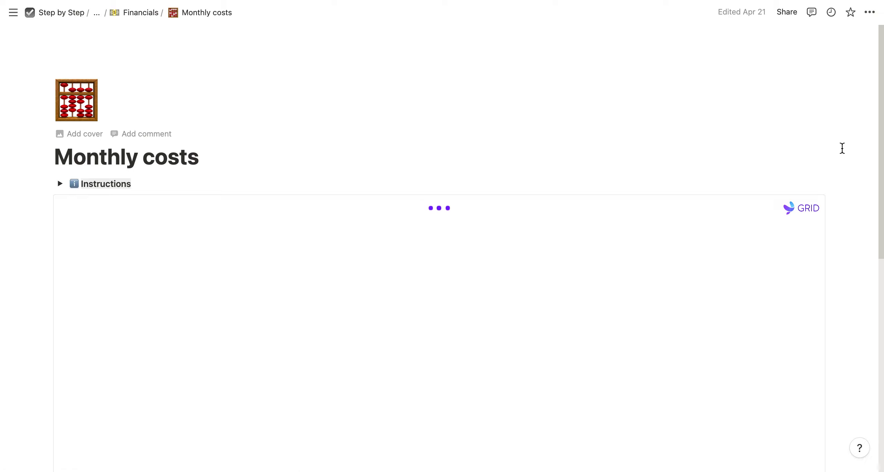
scroll(864, 143, down, 3)
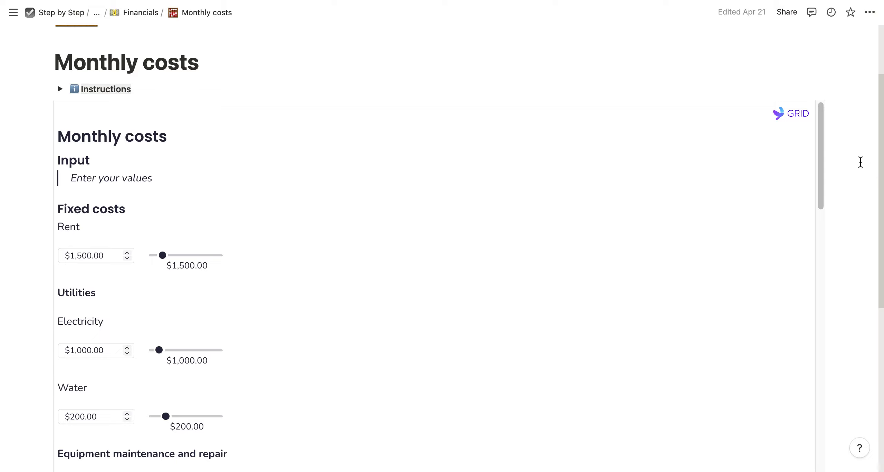
scroll(212, 220, down, 2)
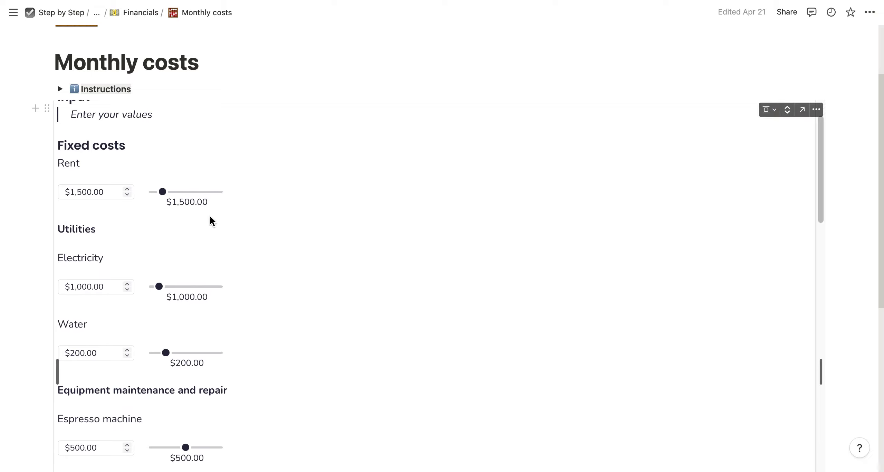
- Raise the rent to $3,140 and increase the electricity and water costs
mouse_move(156, 189)
mouse_down()
mouse_move(208, 189)
mouse_move(173, 190)
mouse_up()
scroll(278, 281, down, 4)
drag(159, 155, 177, 156)
drag(166, 222, 183, 221)
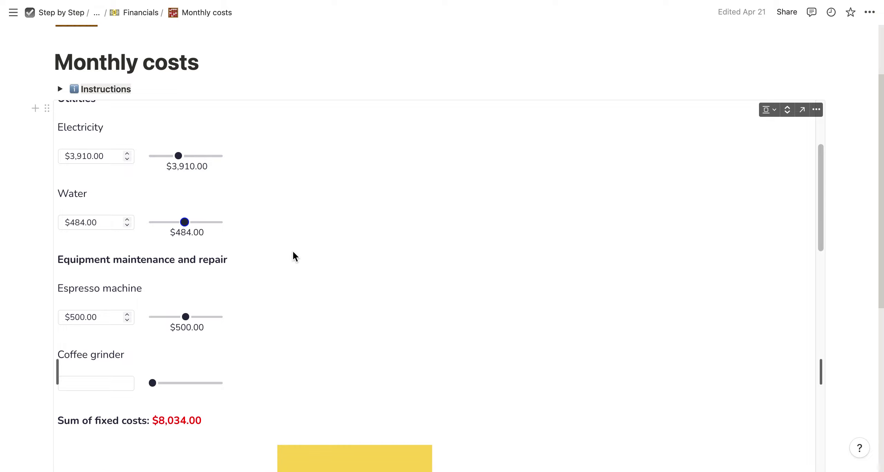
scroll(293, 252, down, 4)
- Set the espresso machine cost to $485, bringing fixed costs to $8,019.00
mouse_move(183, 173)
mouse_down()
mouse_move(173, 169)
mouse_move(194, 169)
mouse_move(170, 168)
mouse_up()
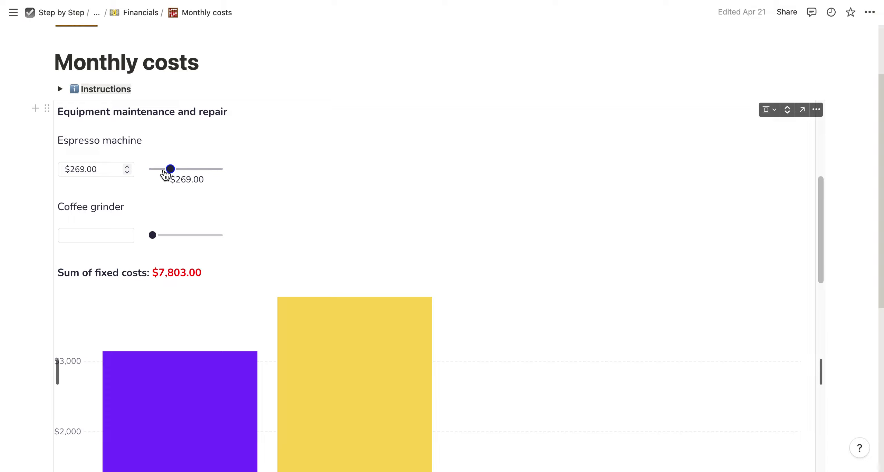
scroll(362, 229, down, 1)
scroll(362, 228, down, 4)
drag(152, 127, 108, 120)
scroll(434, 172, down, 4)
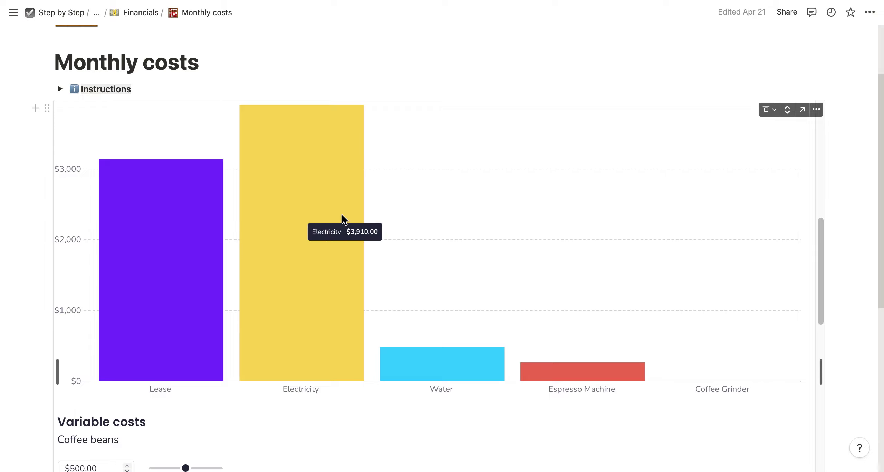
scroll(344, 219, up, 2)
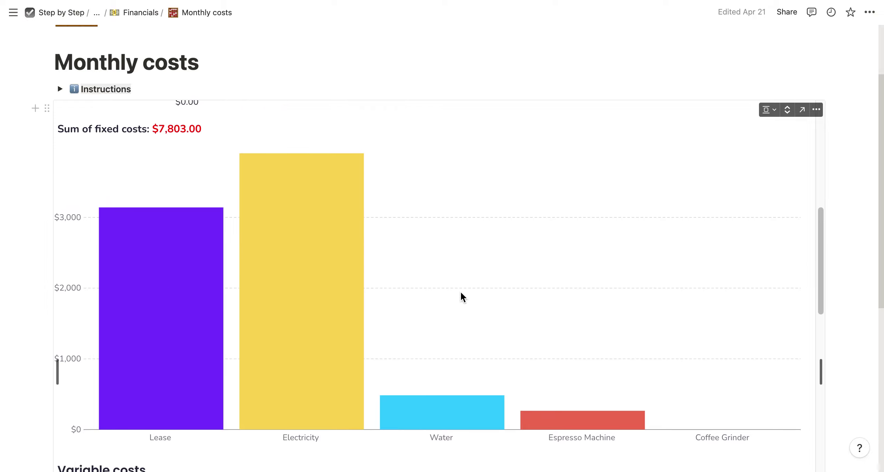
scroll(462, 296, down, 4)
scroll(407, 245, up, 10)
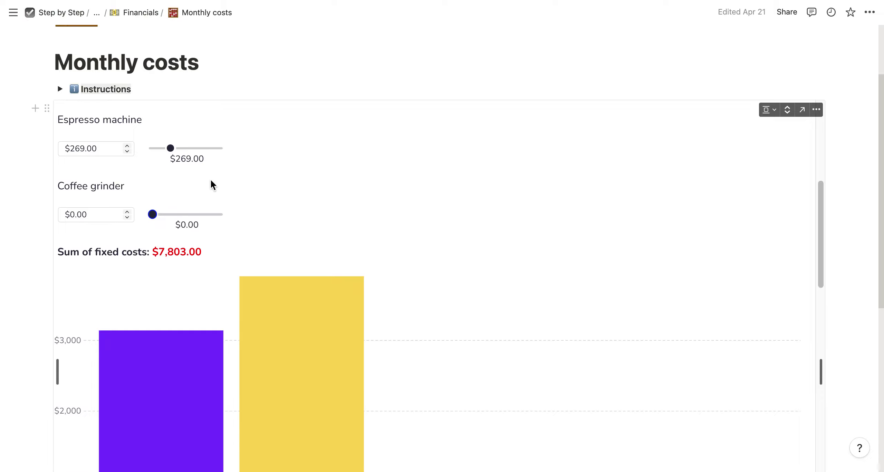
drag(165, 148, 184, 147)
scroll(304, 210, down, 5)
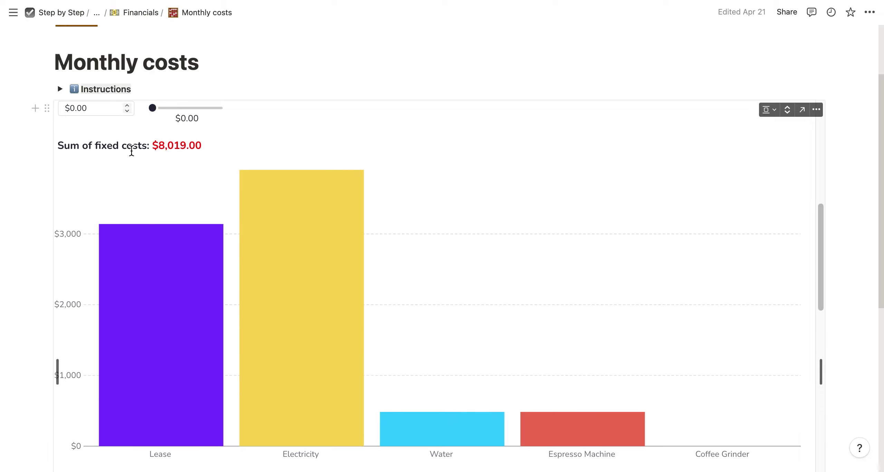
- Lower the coffee beans cost and raise the manager's salary to $5,510
scroll(389, 170, down, 18)
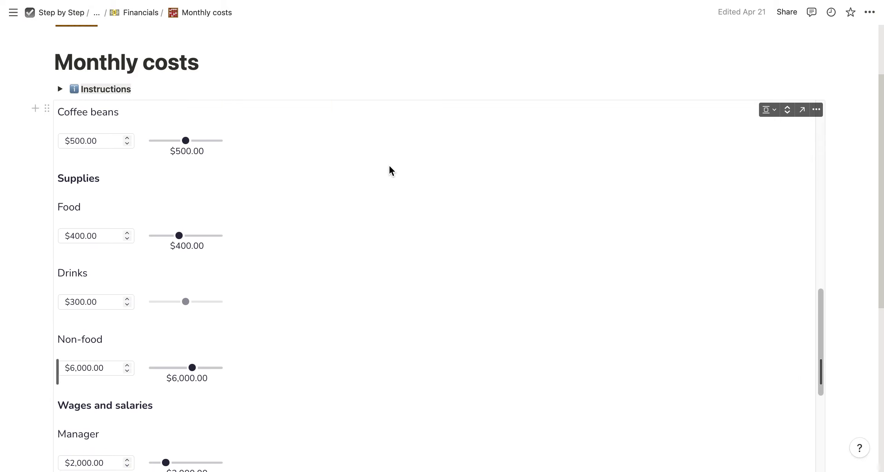
scroll(391, 170, up, 1)
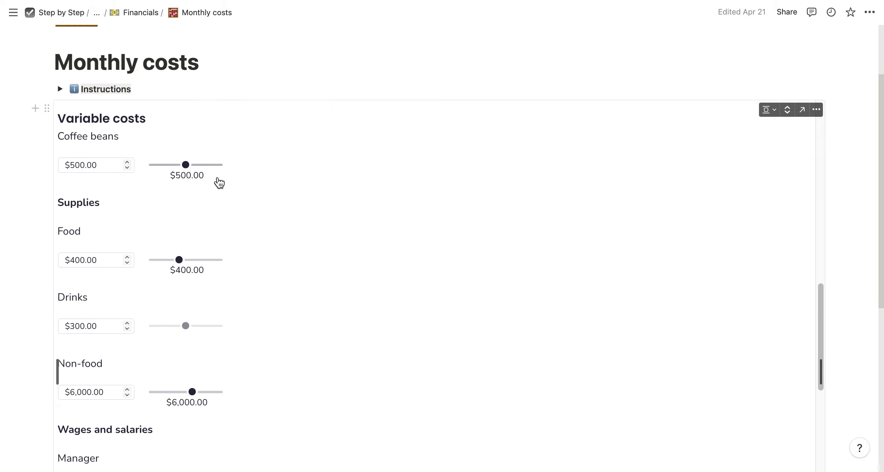
scroll(237, 209, down, 1)
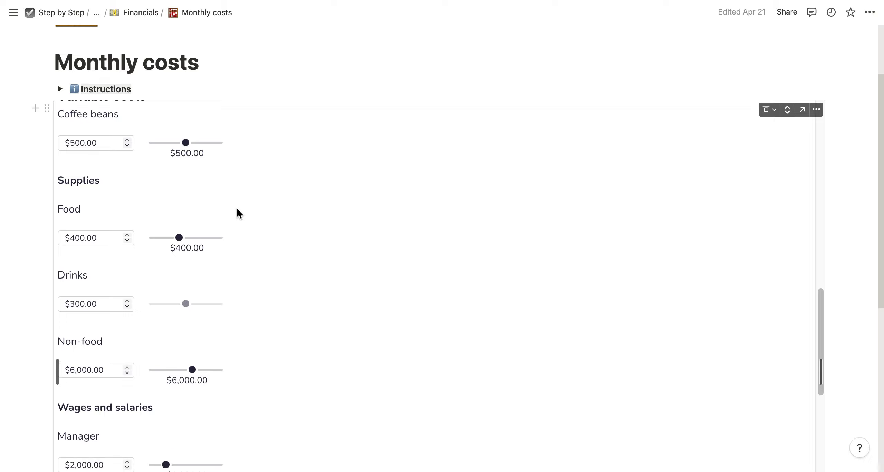
scroll(237, 208, up, 1)
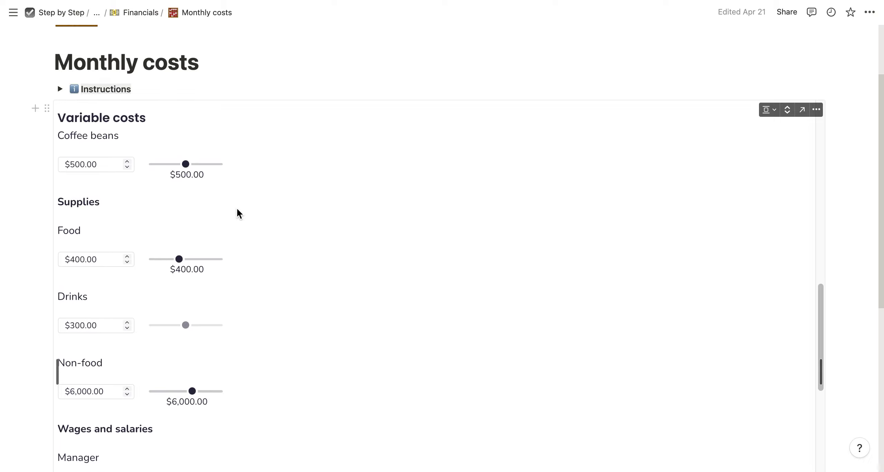
mouse_move(184, 164)
mouse_down()
mouse_move(172, 164)
mouse_move(184, 163)
mouse_up()
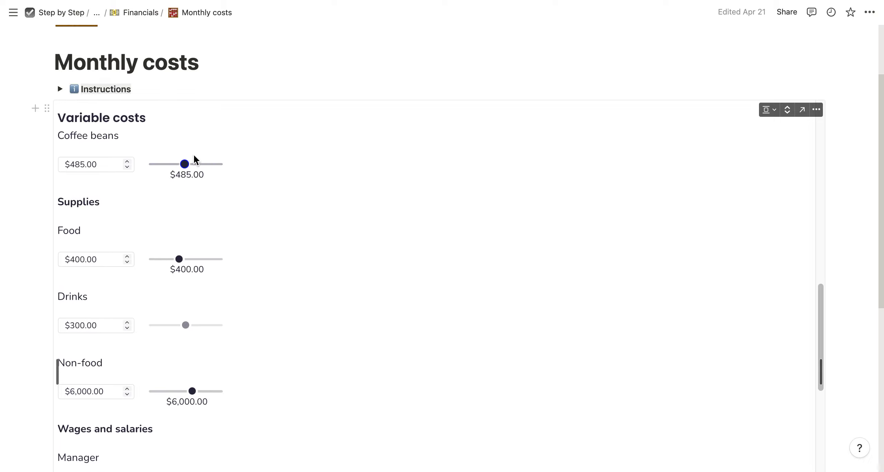
scroll(435, 230, down, 10)
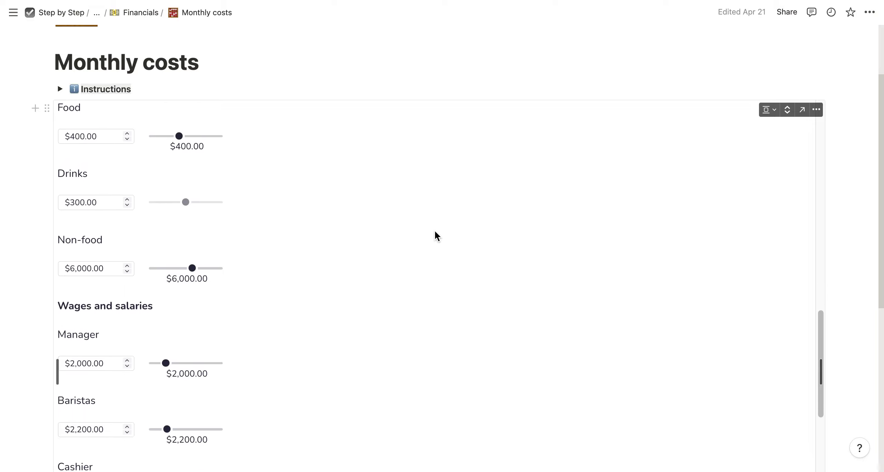
scroll(436, 232, down, 1)
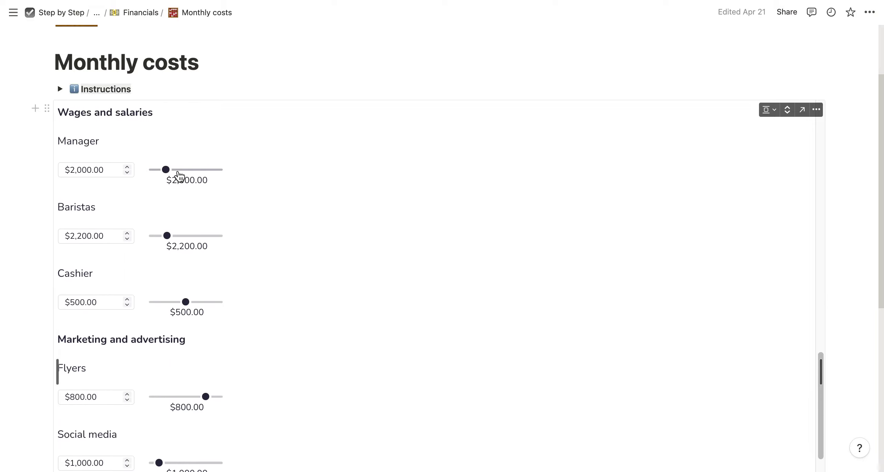
drag(166, 169, 189, 169)
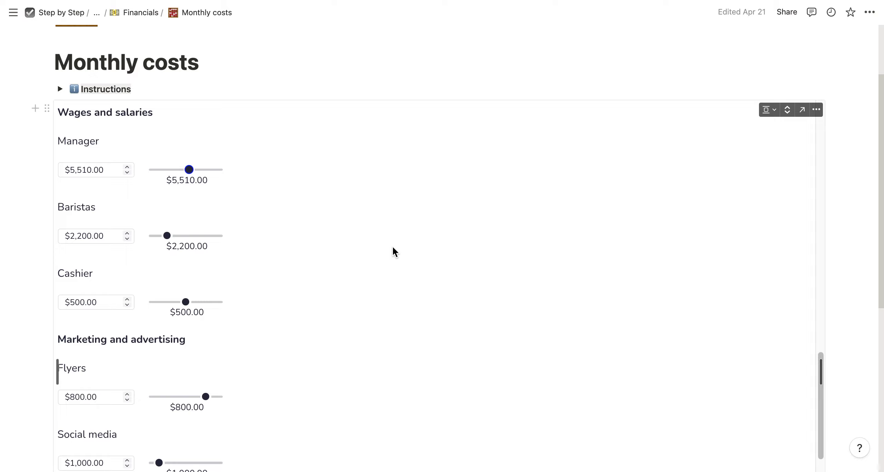
- Cut the flyers and social media costs to $0
scroll(395, 251, down, 4)
scroll(384, 207, down, 3)
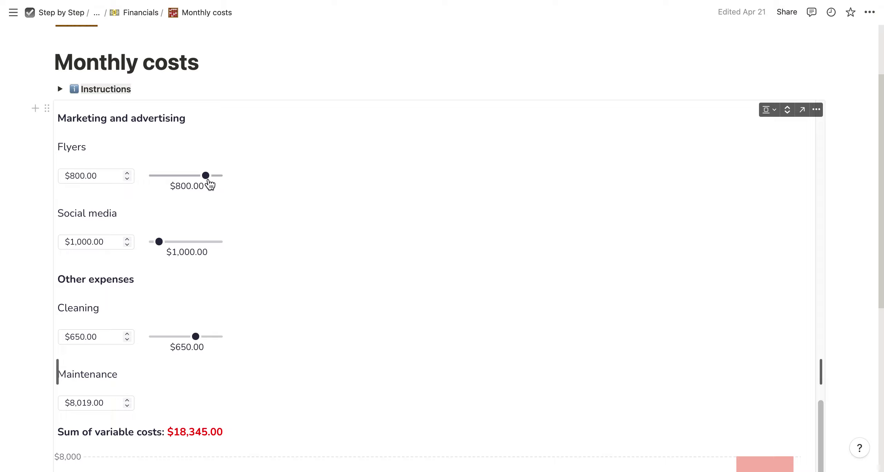
drag(210, 184, 113, 174)
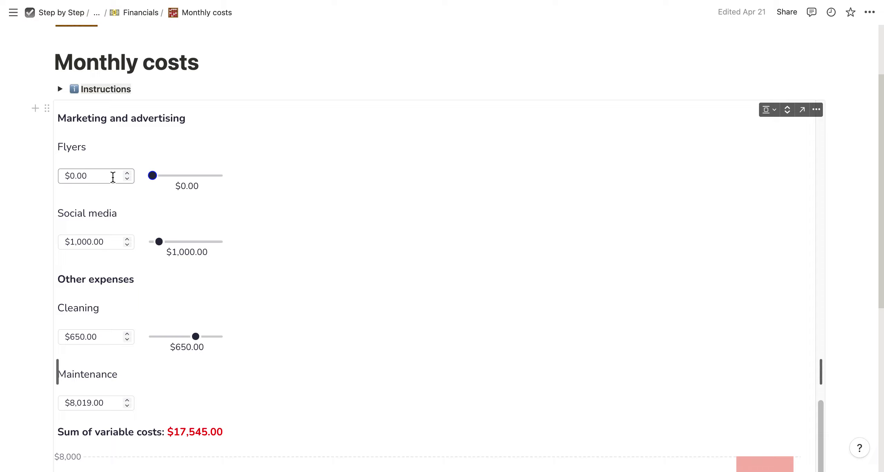
scroll(366, 218, down, 3)
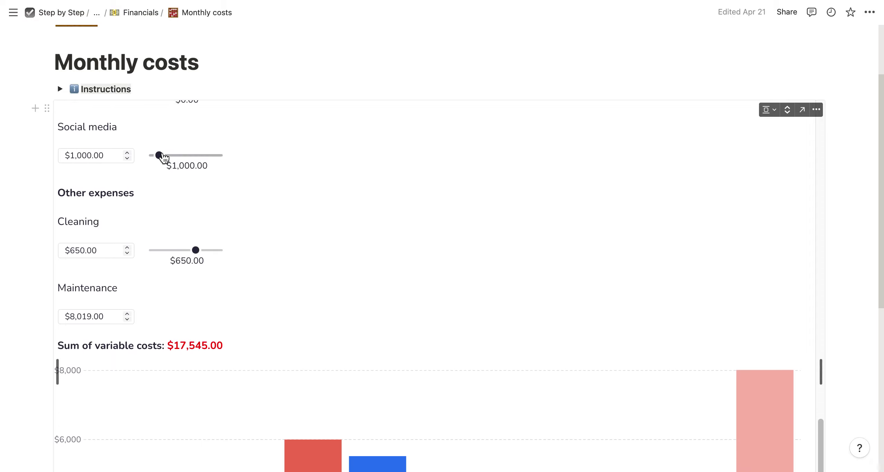
drag(164, 157, 113, 150)
- Set the Cleaning cost to $650.00, making variable costs total $16,545.00
scroll(428, 191, down, 2)
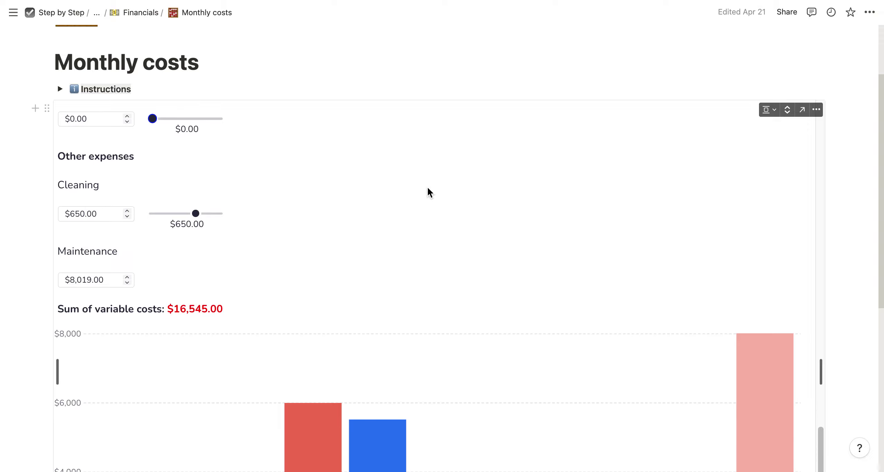
scroll(429, 192, down, 3)
scroll(255, 168, up, 2)
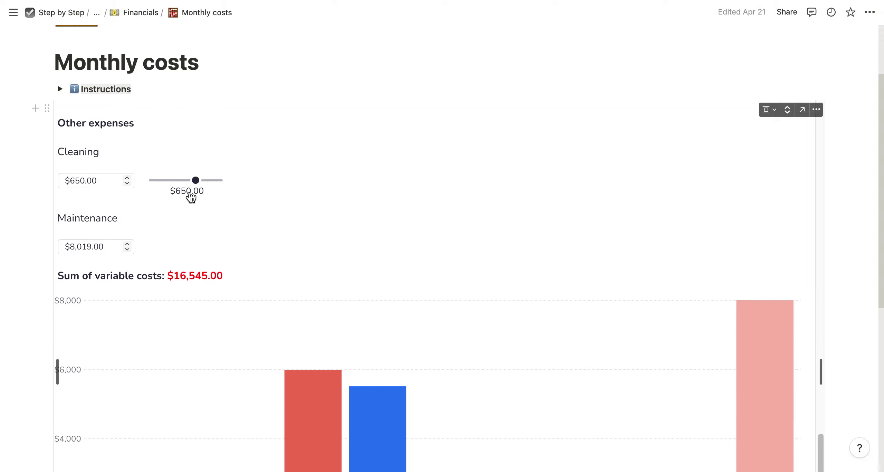
mouse_move(197, 181)
mouse_down()
mouse_move(178, 177)
mouse_move(195, 179)
mouse_up()
scroll(443, 216, down, 5)
scroll(279, 189, up, 2)
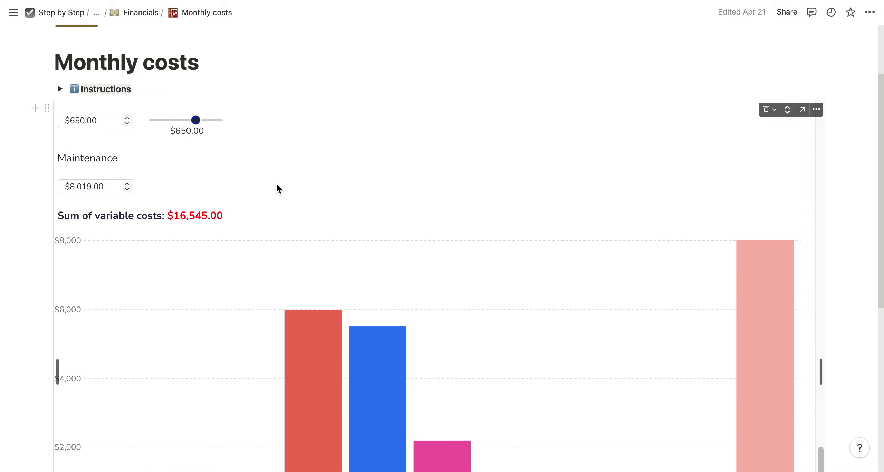
scroll(319, 214, down, 9)
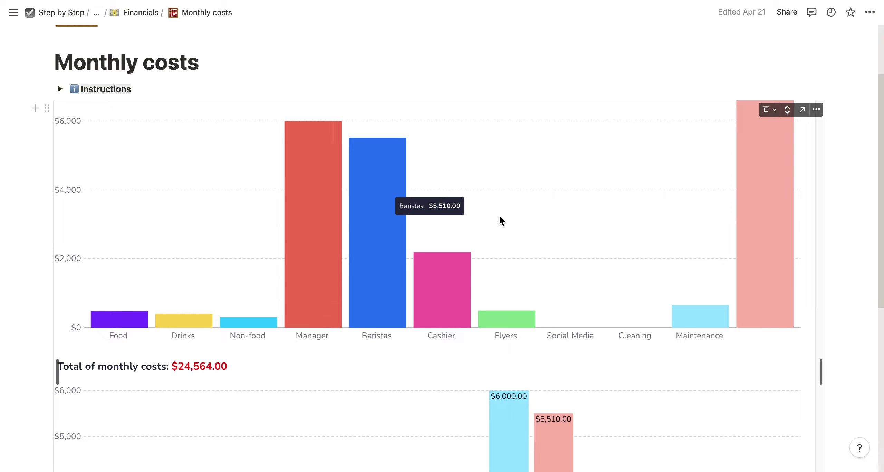
scroll(518, 246, down, 4)
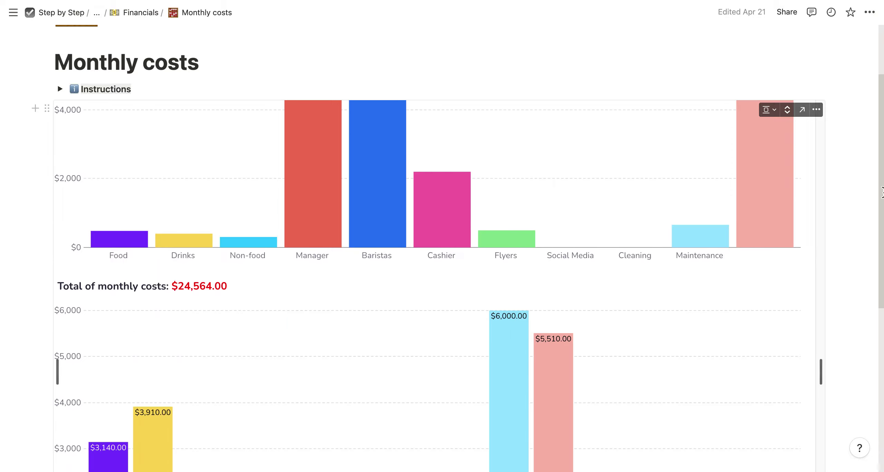
scroll(854, 214, down, 7)
scroll(854, 214, up, 1)
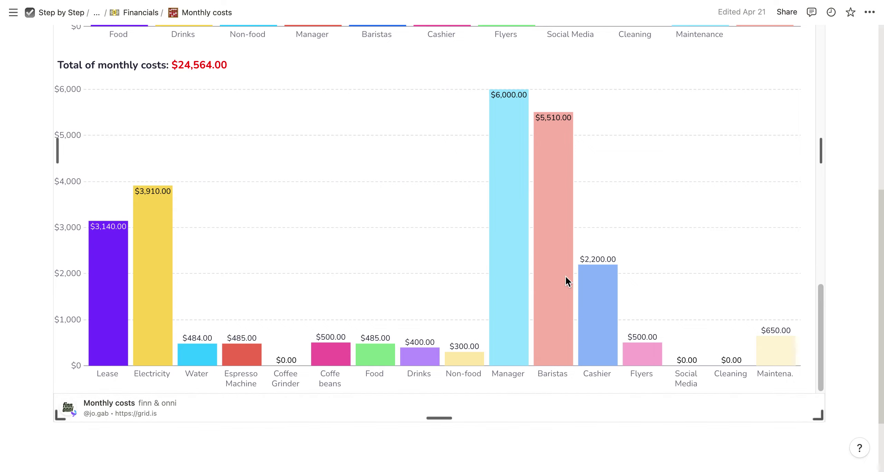
scroll(847, 184, up, 9)
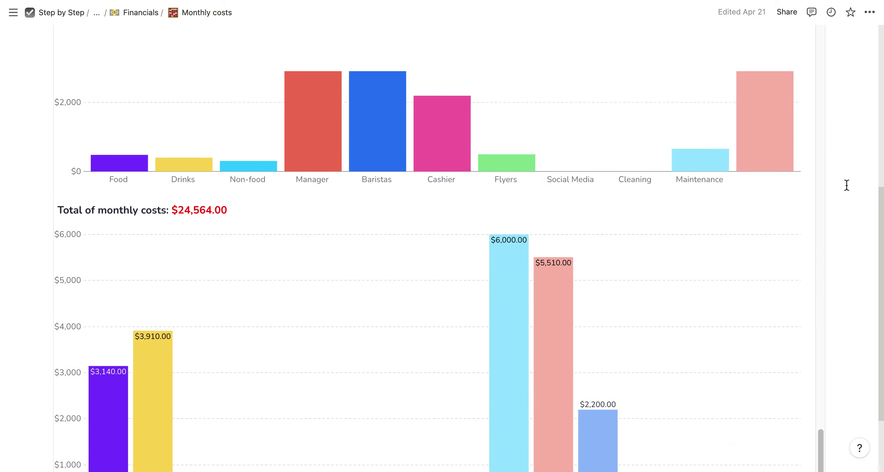
scroll(685, 290, up, 10)
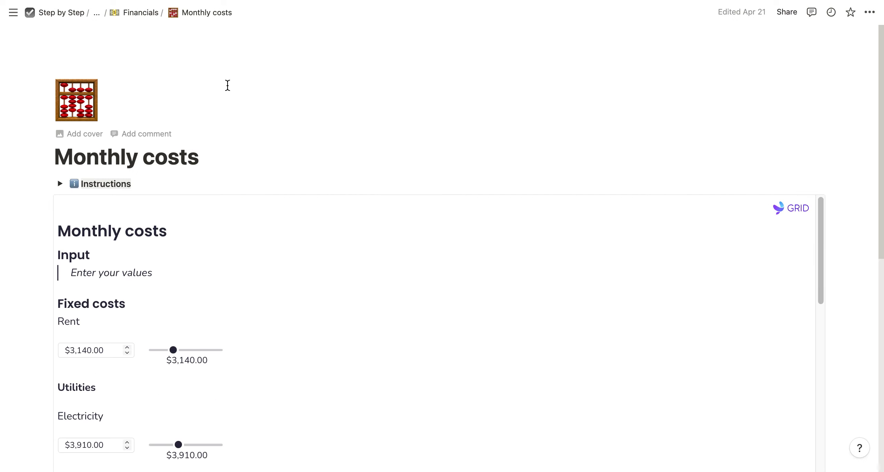
- Return to Financials and open the Revenue page to view the Daily Revenue table
click(140, 23)
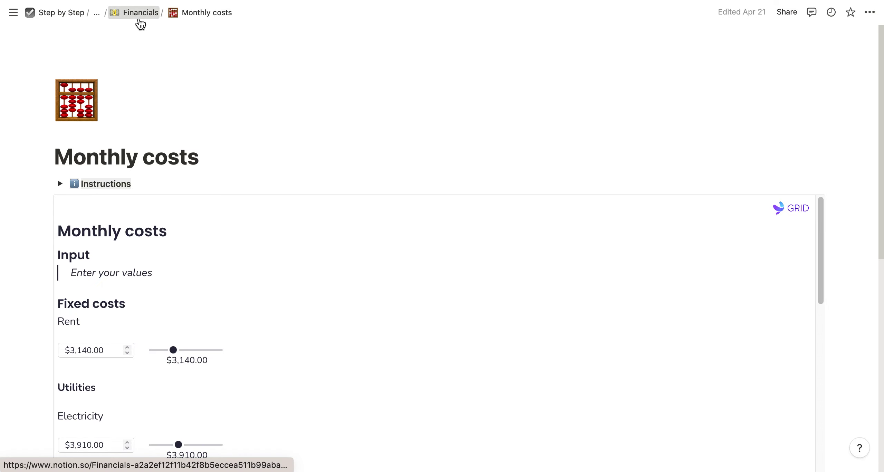
scroll(365, 250, down, 3)
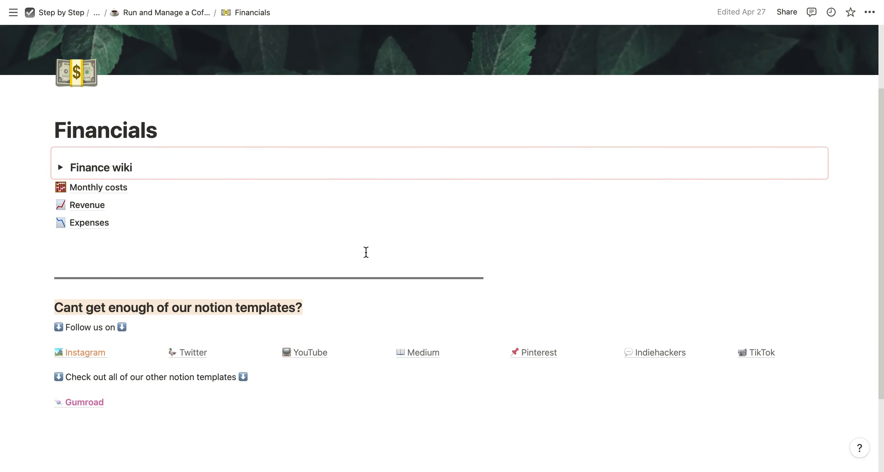
click(98, 207)
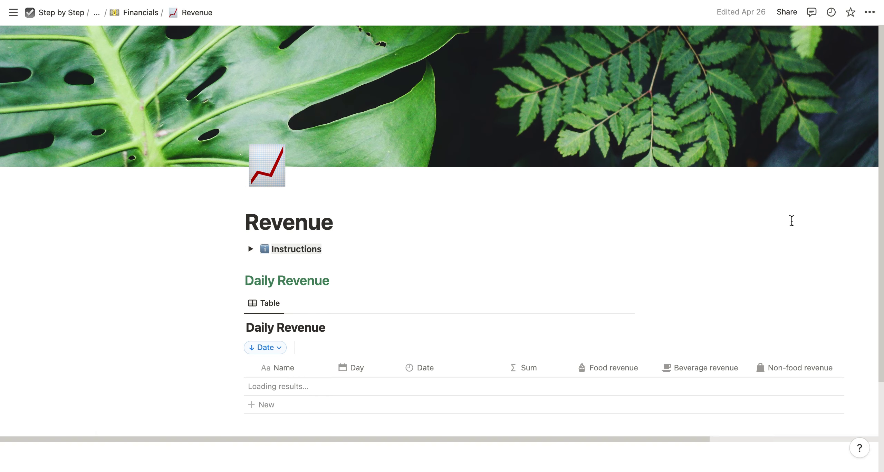
scroll(608, 211, down, 5)
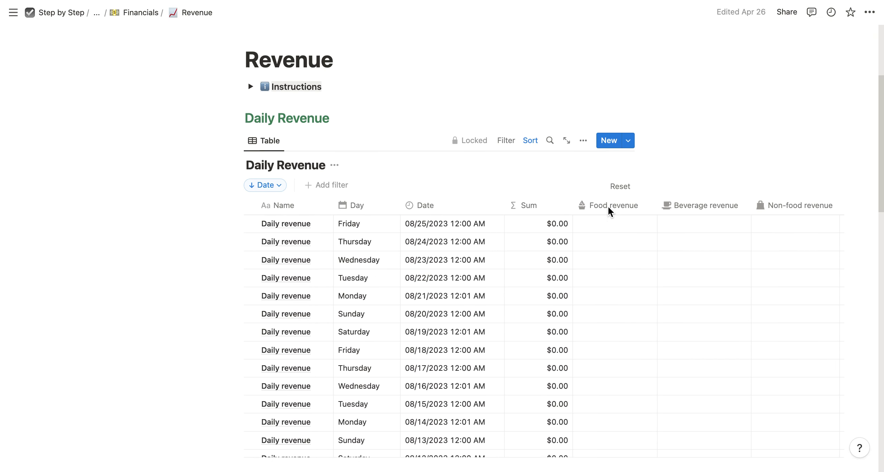
scroll(735, 87, up, 1)
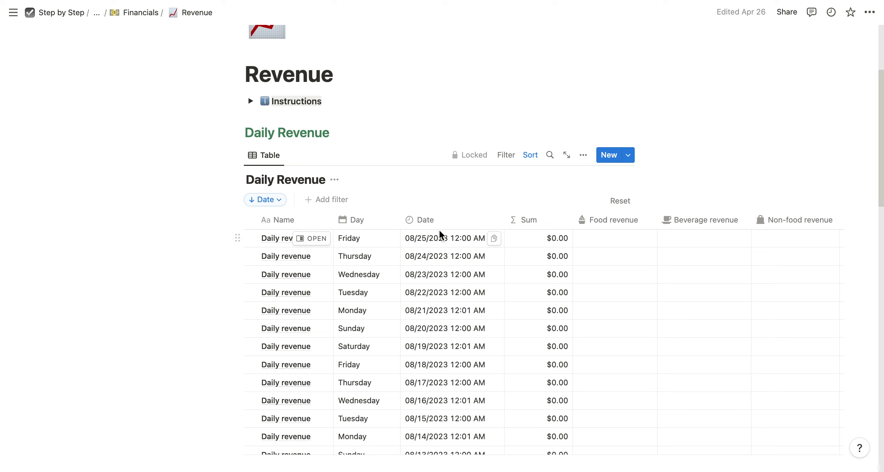
- Enter $1,234 food and $3,444 beverage revenue for Friday 08/25/2023, correcting a mistyped 12,222
click(617, 233)
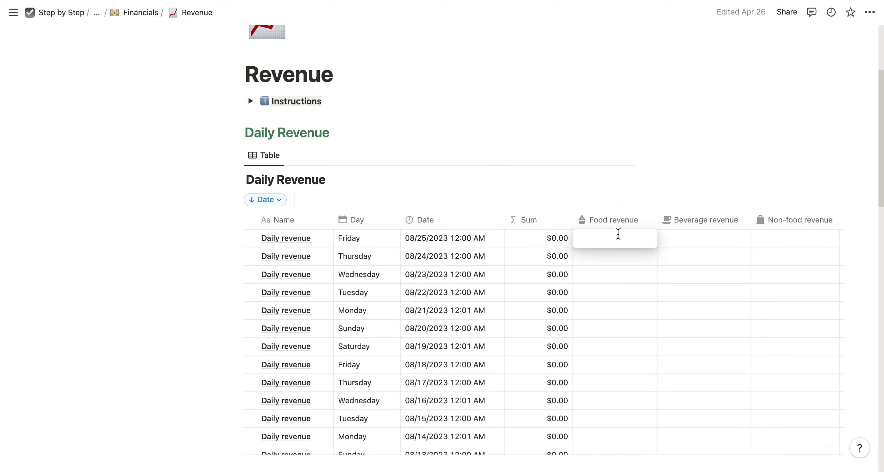
text(1,23)
text(4)
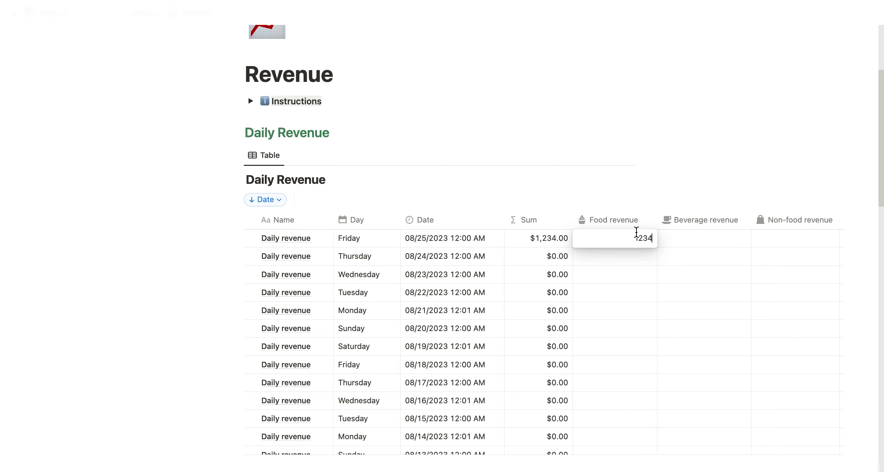
key(Return)
click(691, 233)
text(1)
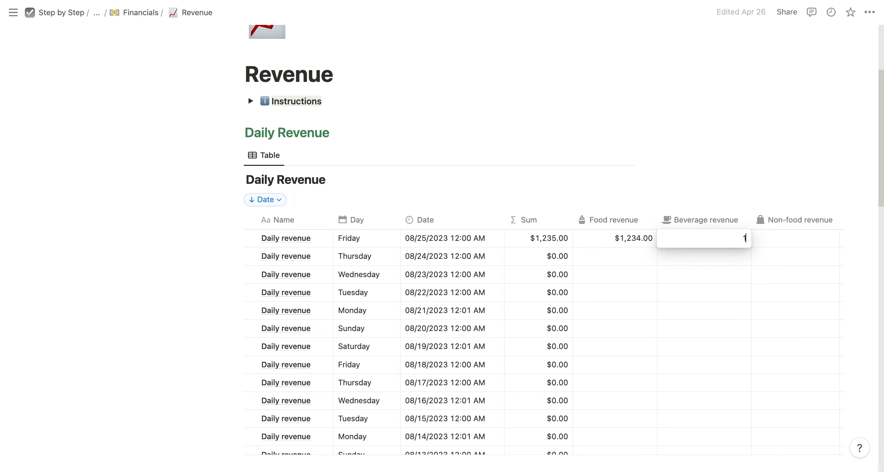
text(2,222)
key(Return)
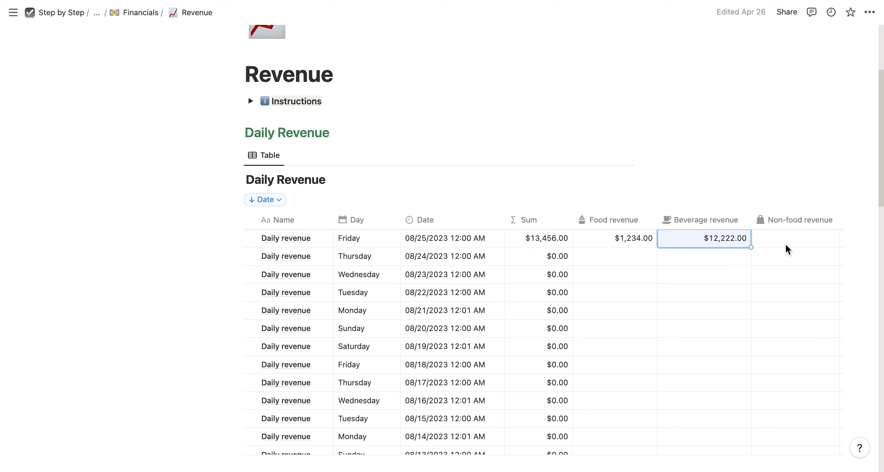
text(3444)
key(Return)
scroll(673, 269, down, 3)
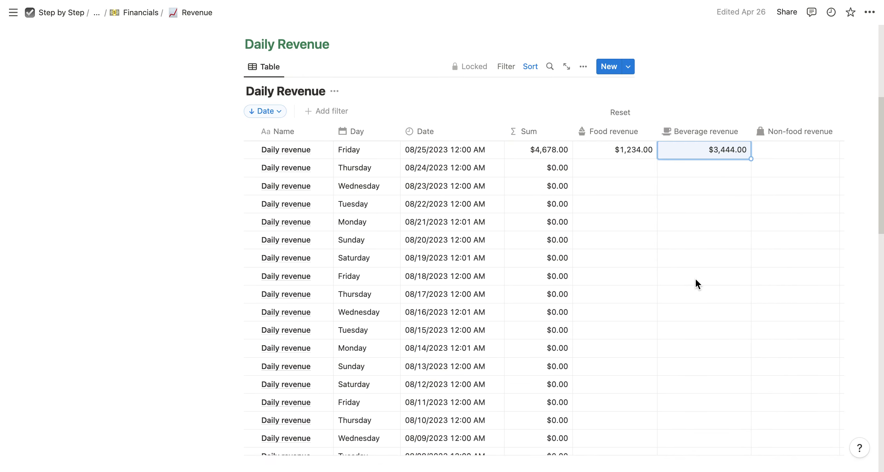
scroll(695, 279, up, 8)
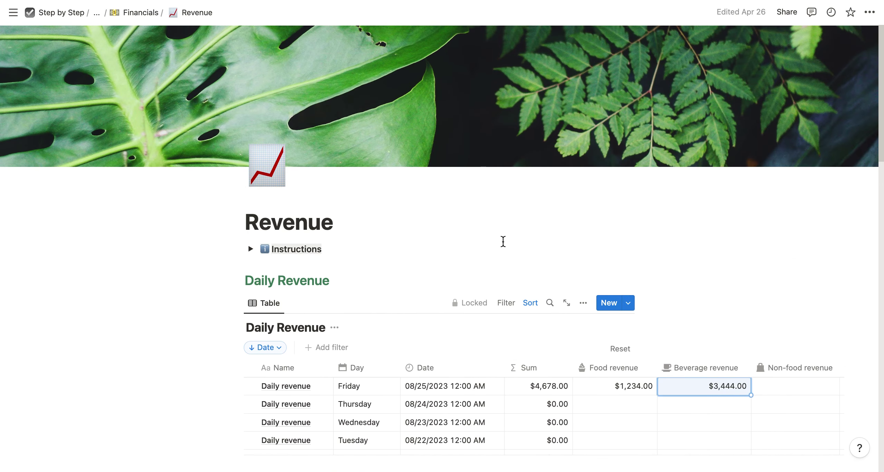
click(141, 12)
click(93, 259)
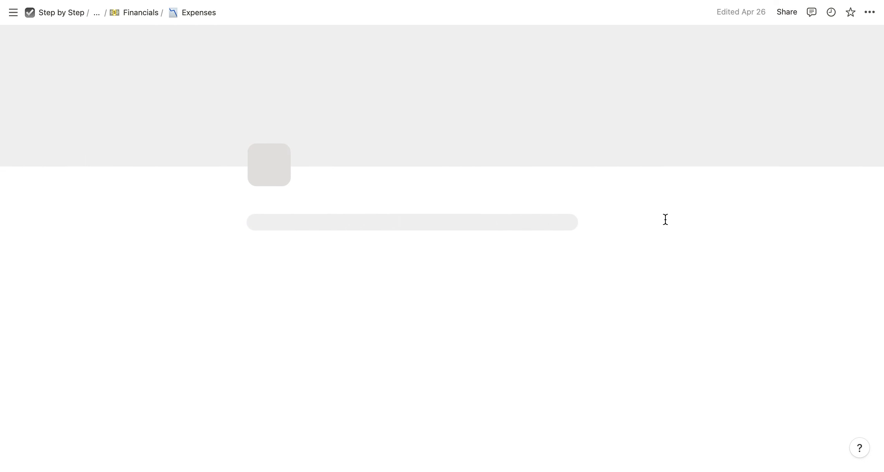
scroll(739, 221, down, 5)
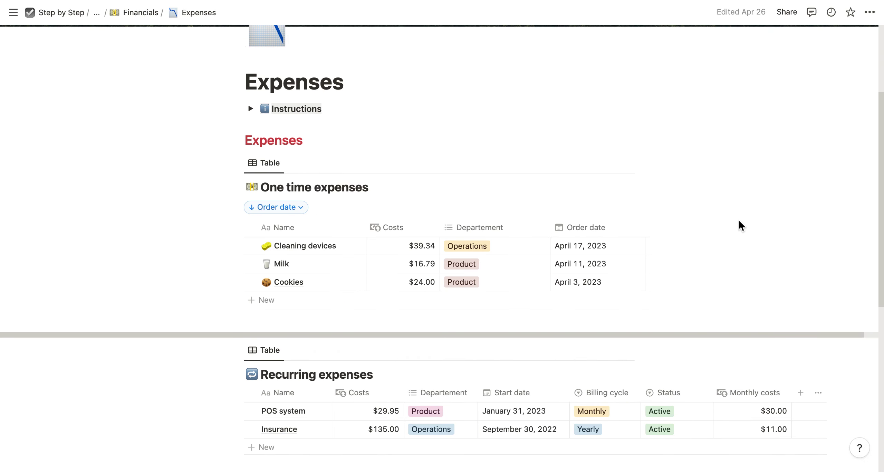
scroll(740, 225, down, 1)
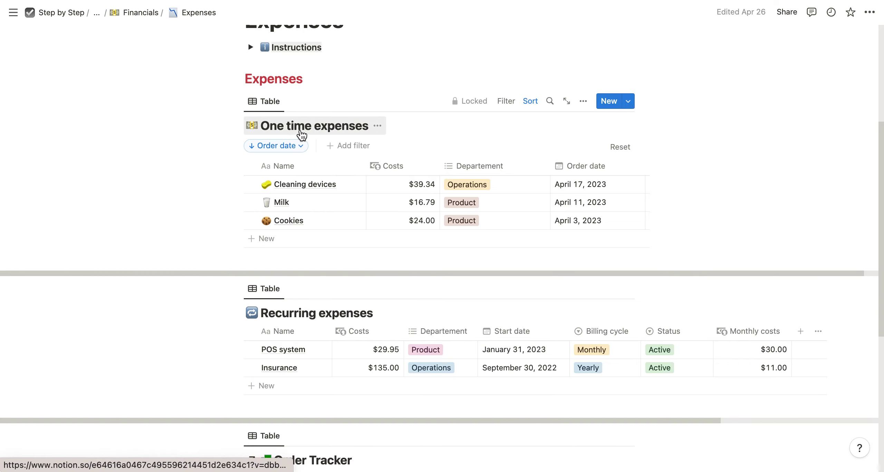
mouse_move(352, 192)
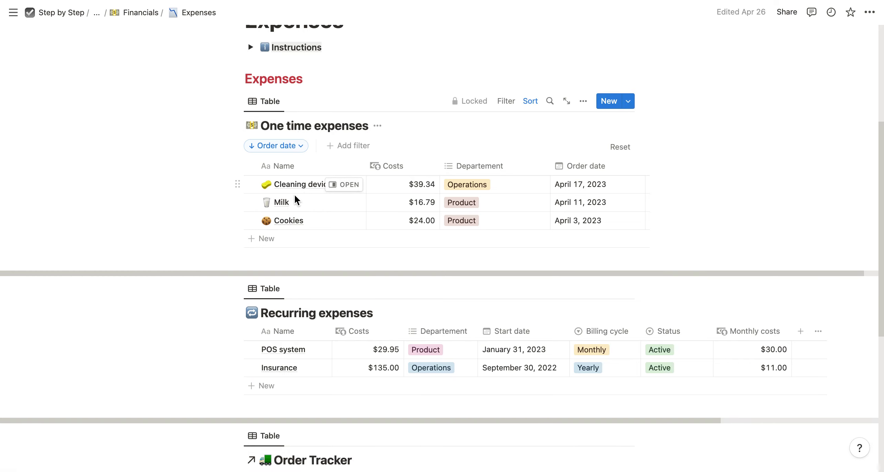
scroll(754, 138, down, 1)
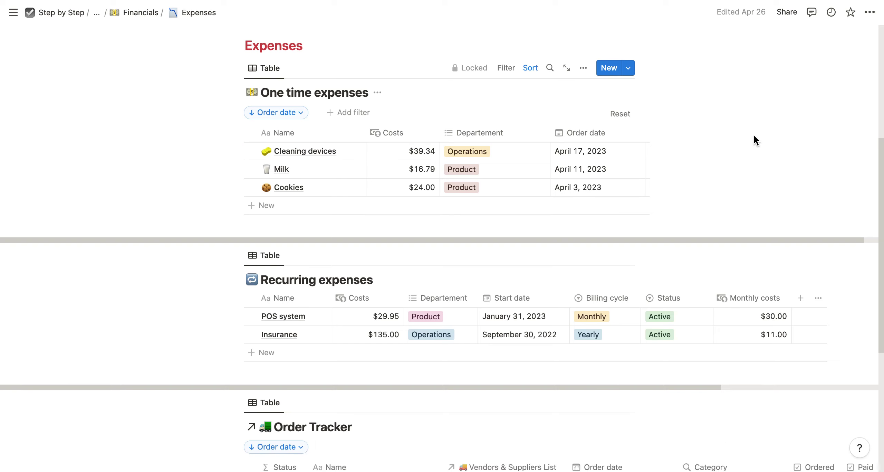
click(465, 153)
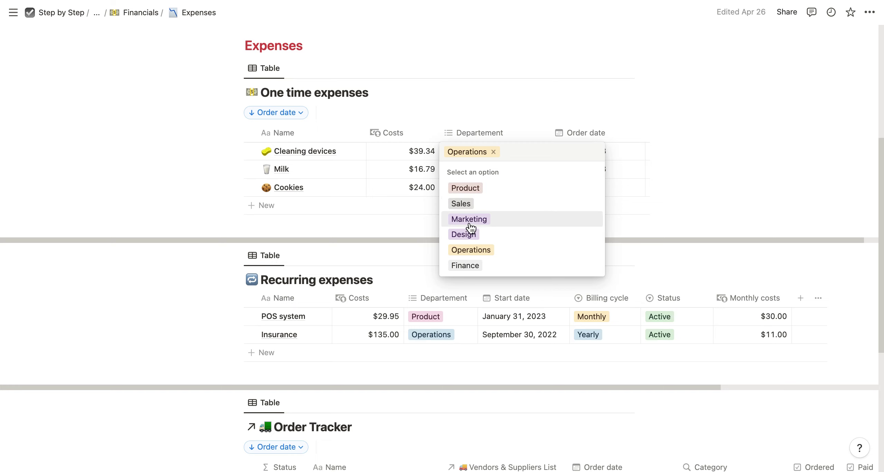
click(761, 116)
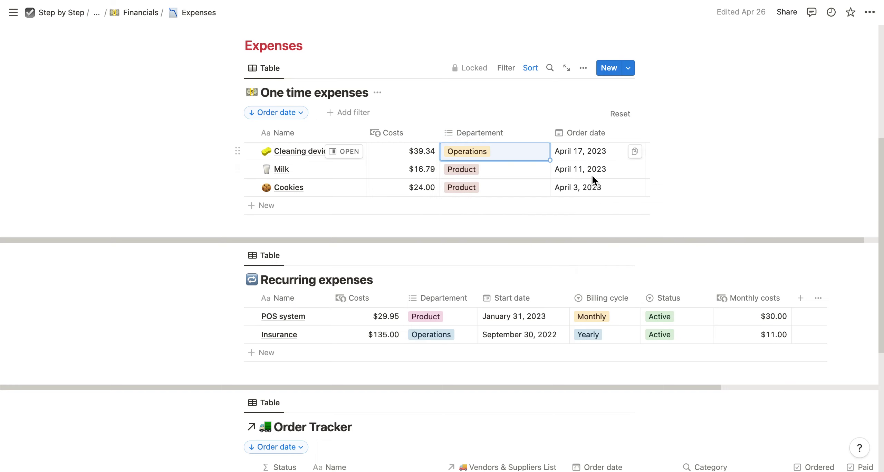
scroll(592, 175, down, 3)
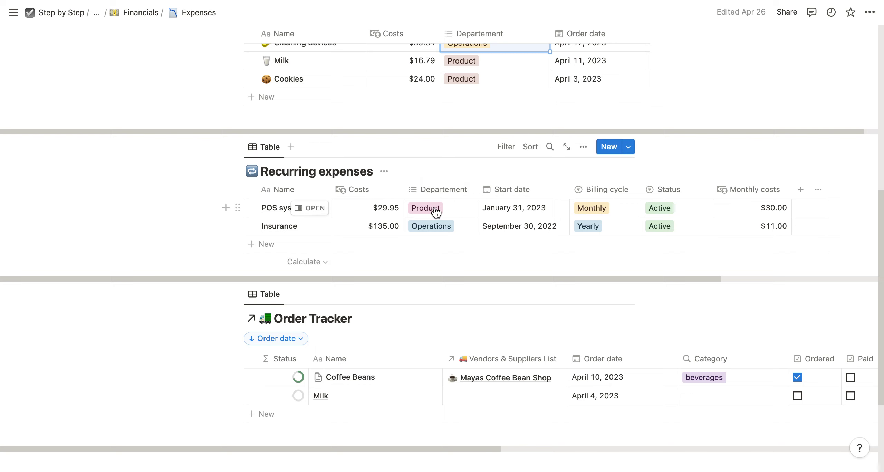
click(614, 208)
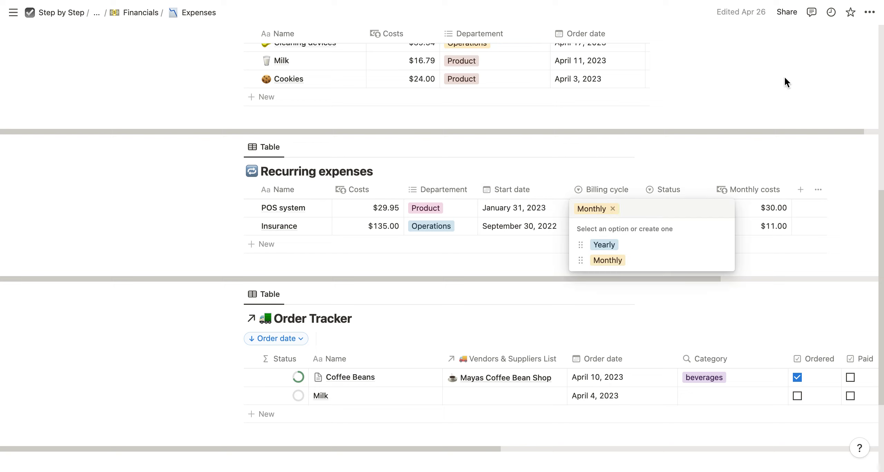
key(Escape)
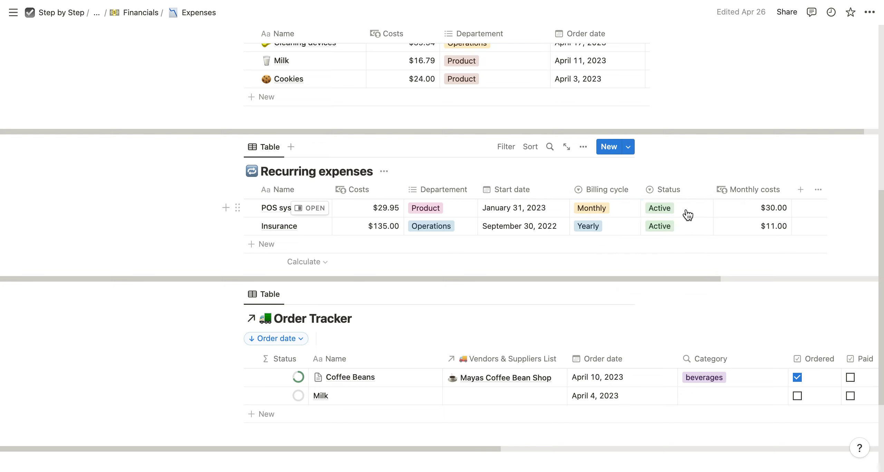
click(686, 209)
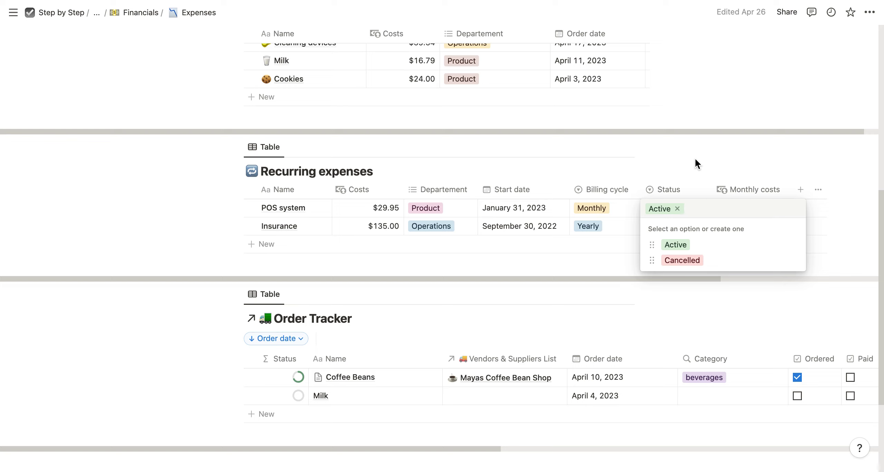
key(Escape)
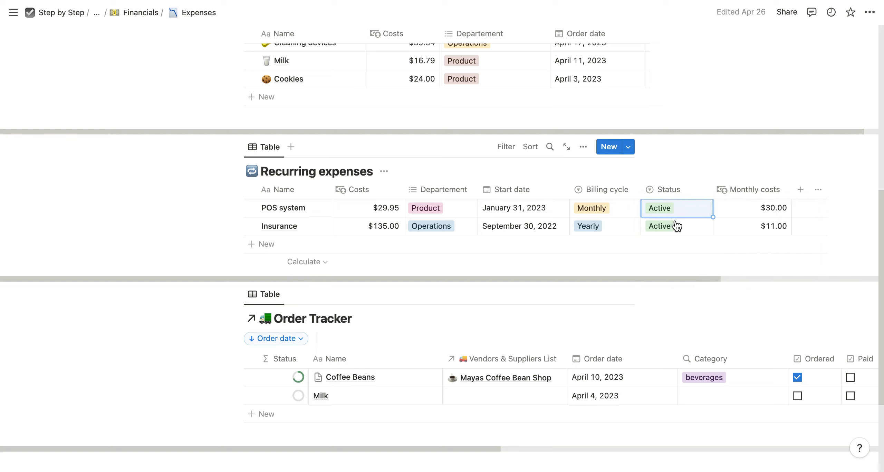
scroll(677, 225, down, 2)
scroll(676, 226, down, 3)
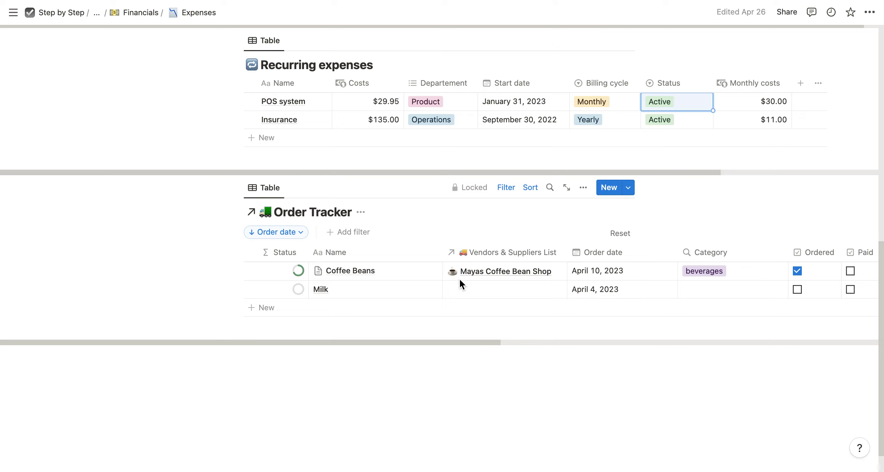
scroll(460, 279, down, 2)
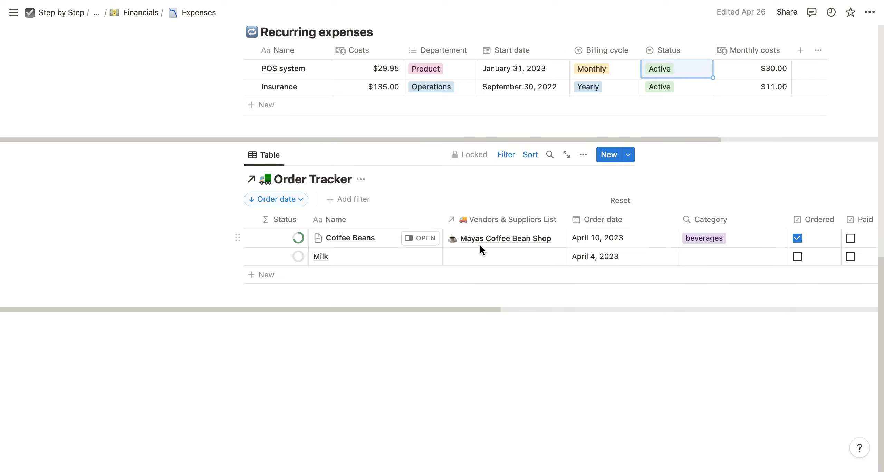
scroll(480, 244, right, 2)
scroll(480, 245, left, 2)
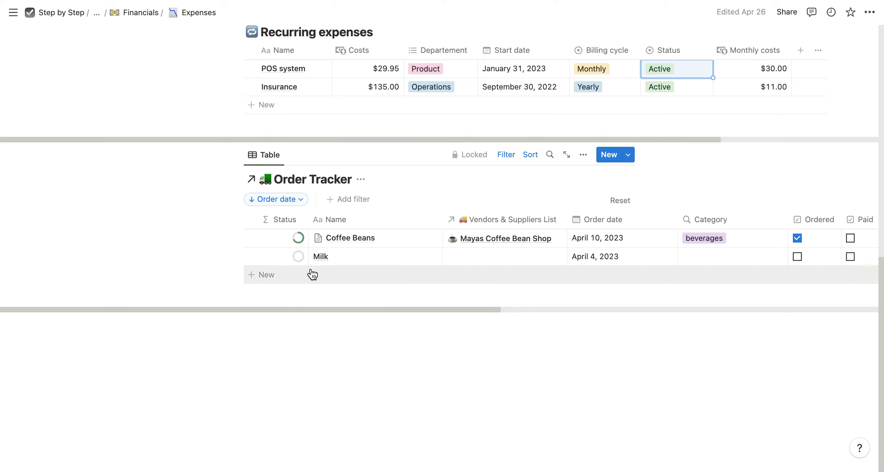
scroll(357, 239, right, 2)
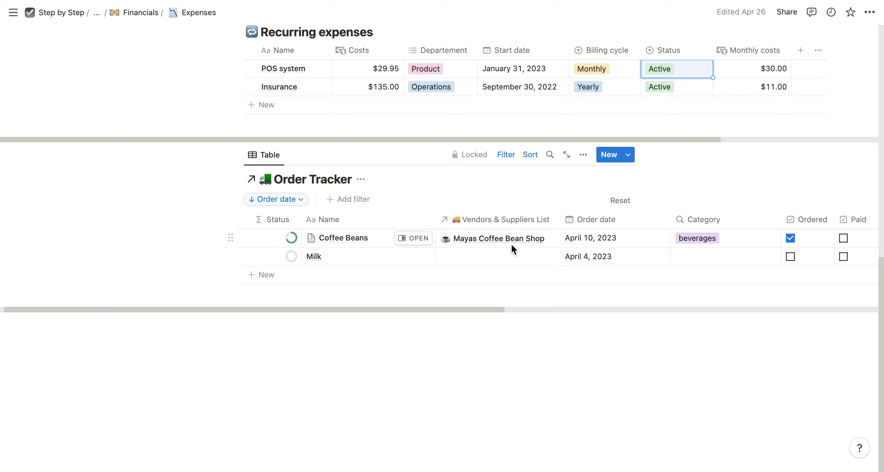
scroll(511, 244, right, 5)
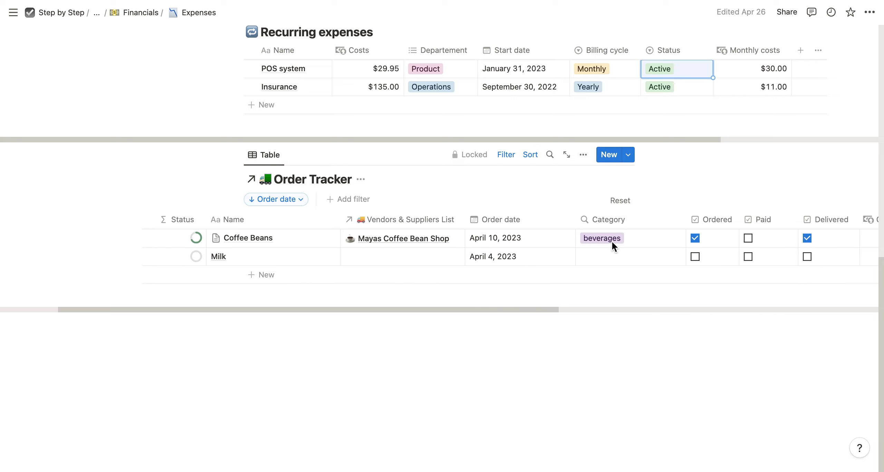
click(630, 234)
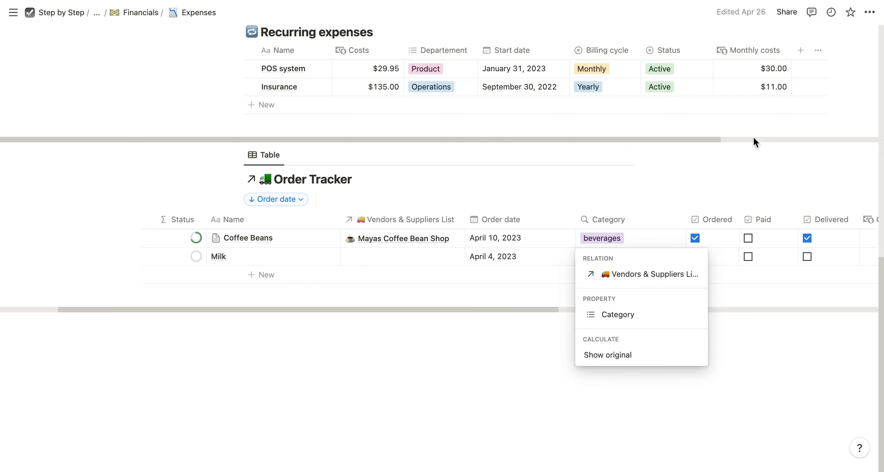
key(Escape)
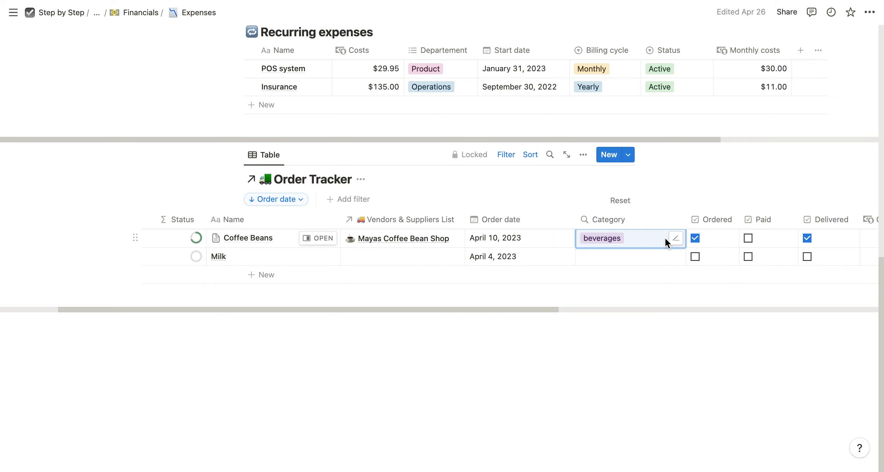
scroll(665, 238, right, 5)
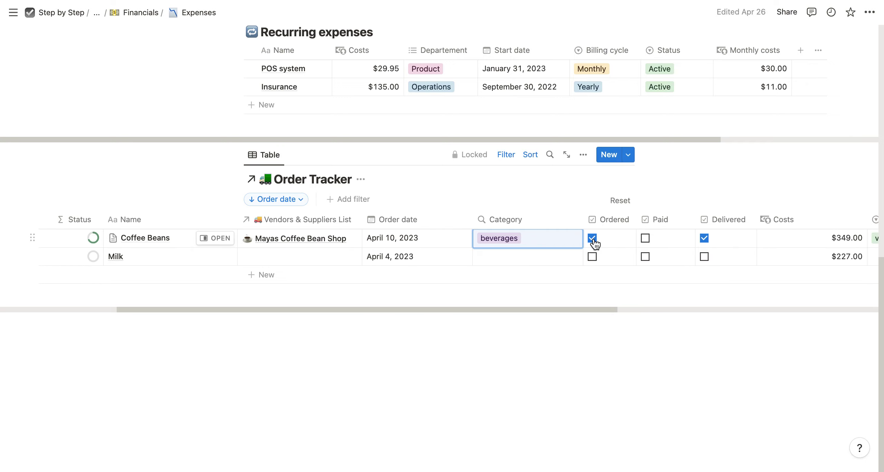
scroll(688, 249, left, 5)
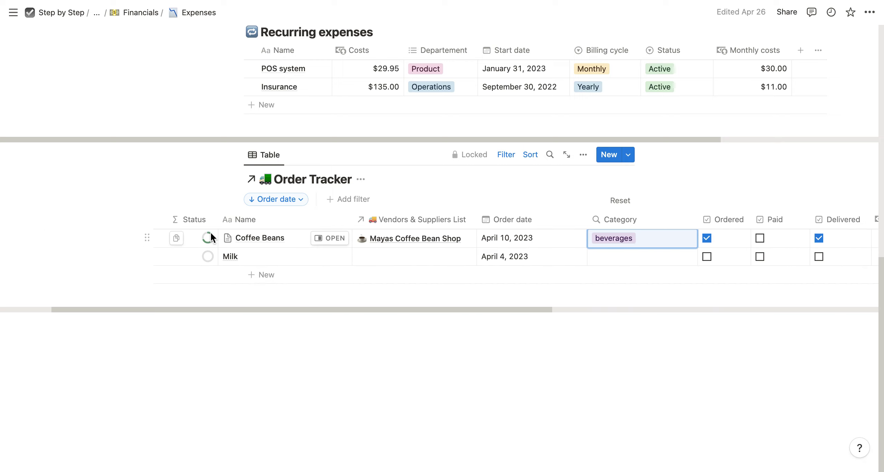
scroll(406, 243, right, 1)
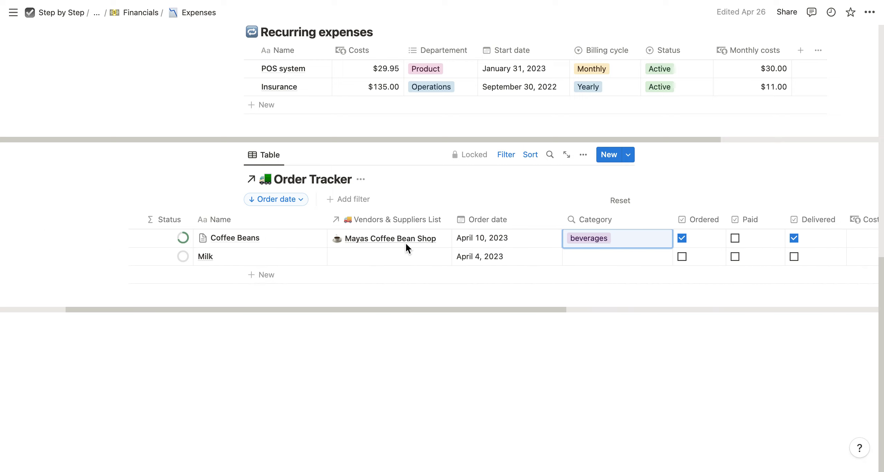
- Mark the Coffee Beans order as Paid, then return to the Financials page
click(735, 238)
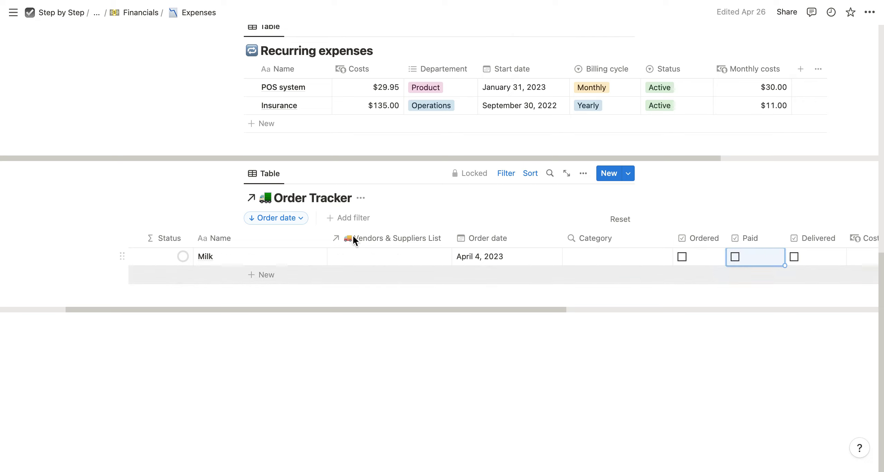
scroll(380, 264, left, 4)
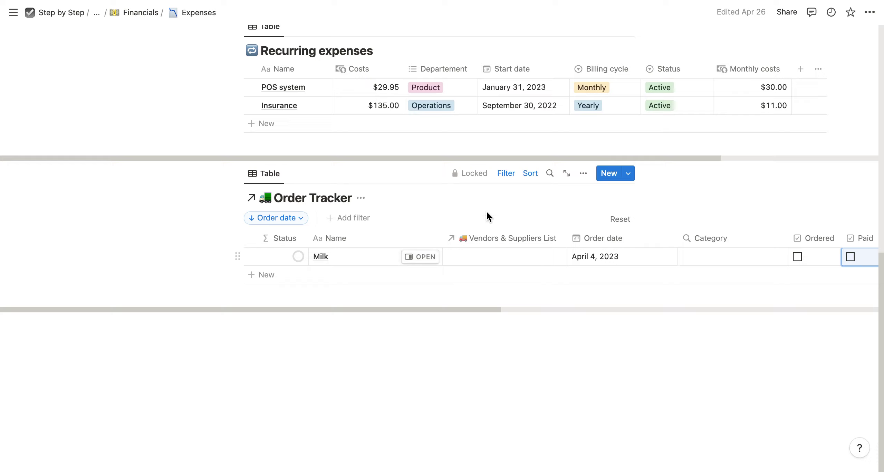
scroll(520, 256, right, 15)
scroll(519, 256, right, 3)
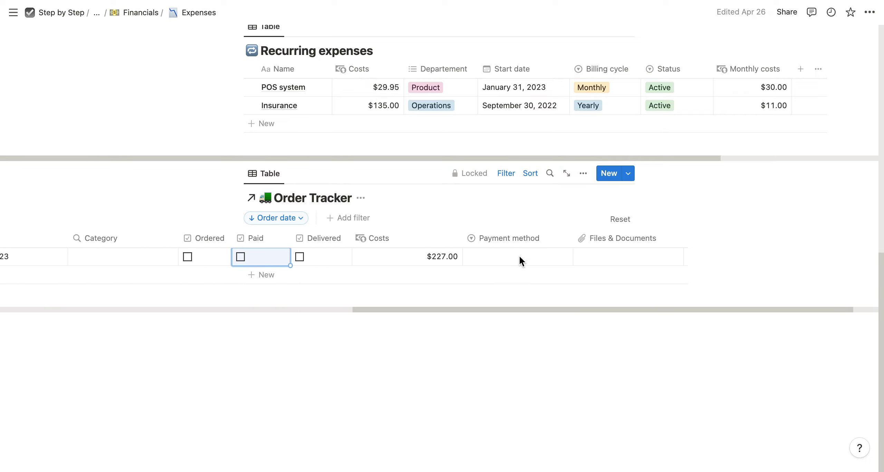
scroll(511, 269, left, 17)
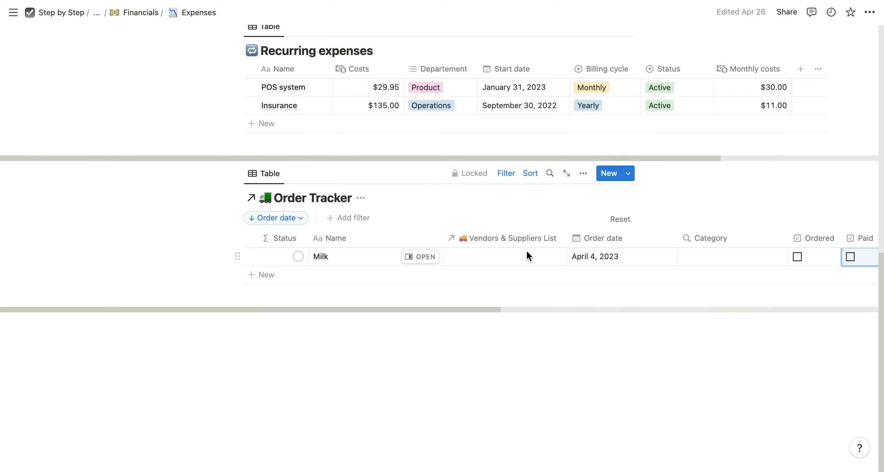
scroll(526, 251, up, 10)
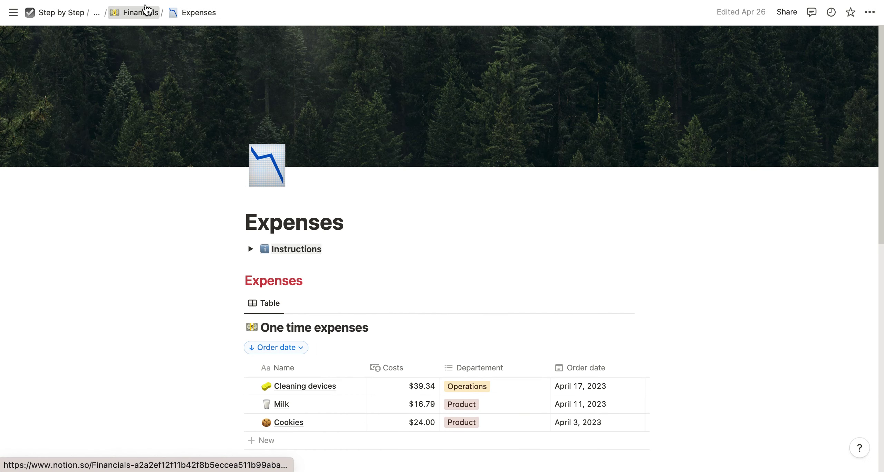
click(139, 12)
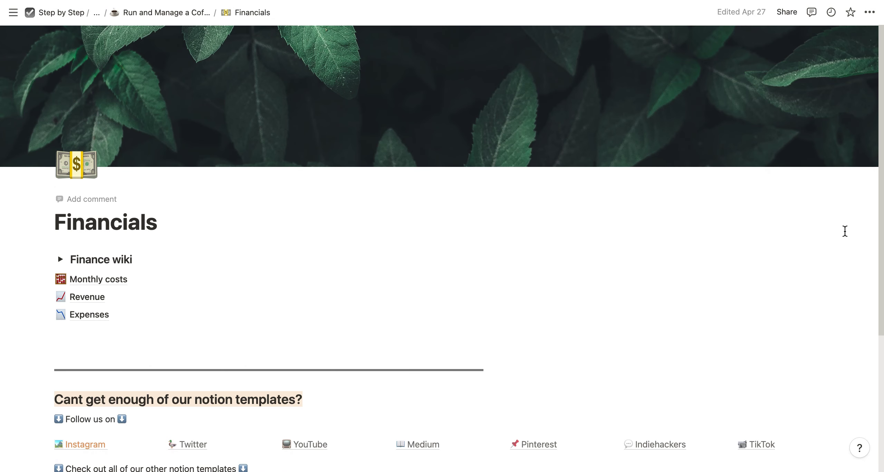